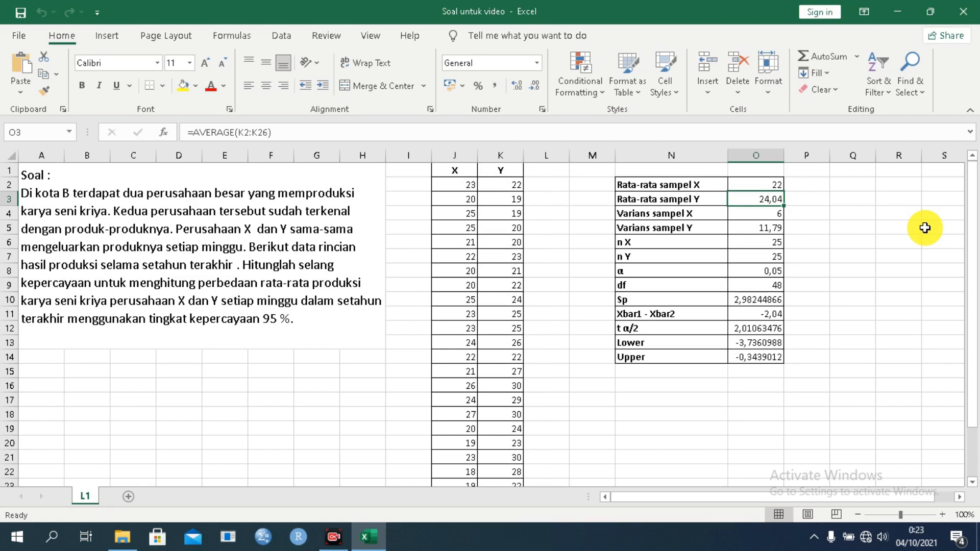
- Examine the formulas behind the sample X variance, the t α/2 value and the confidence limits in the summary table
key(Down)
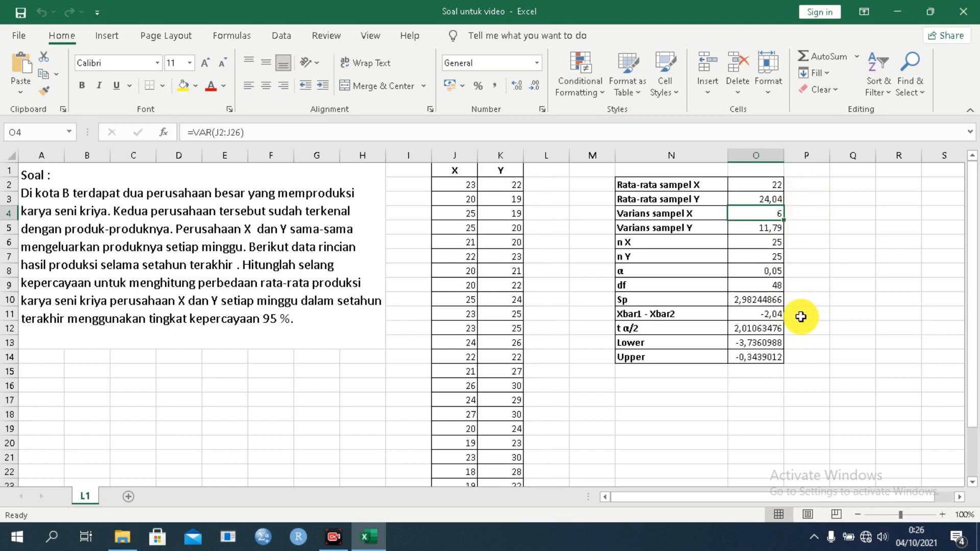
click(765, 329)
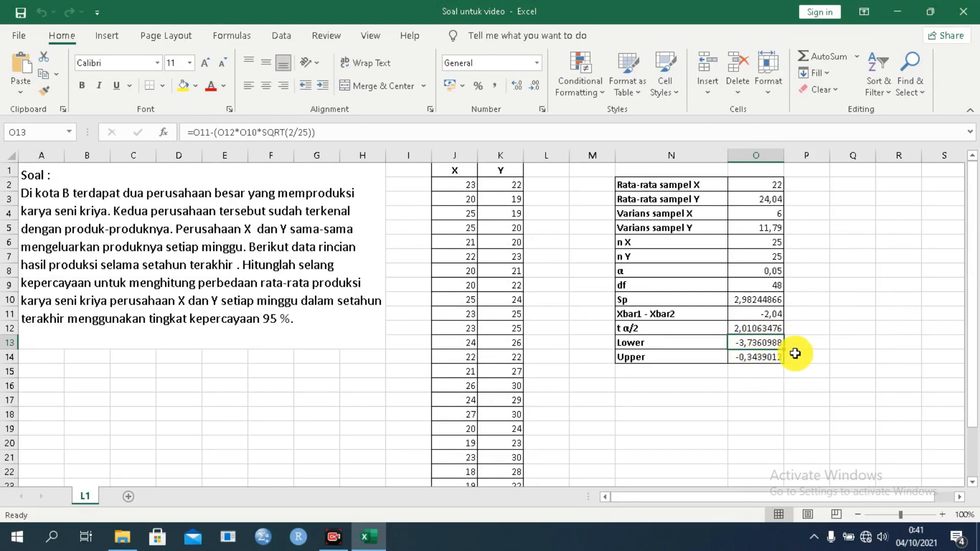
click(759, 357)
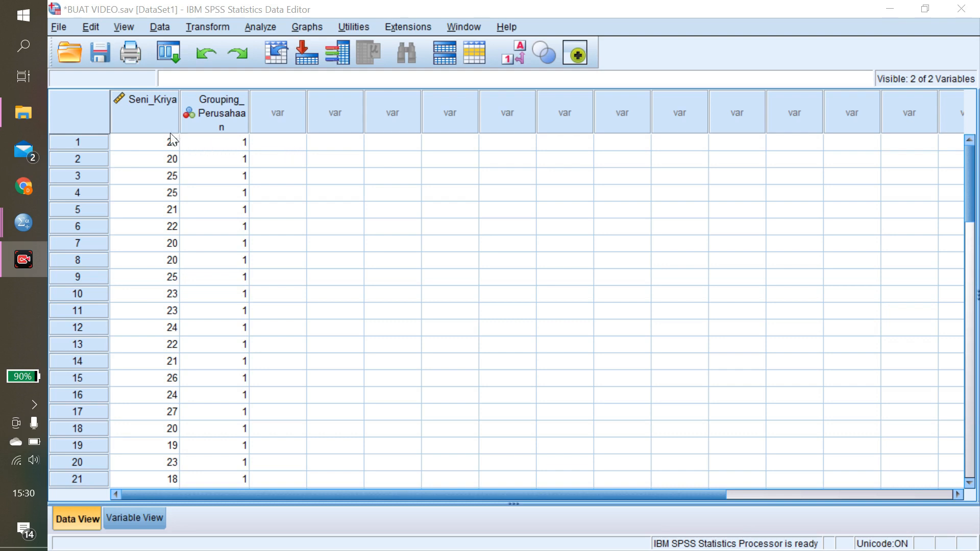
- In SPSS Statistics, look through the Seni_Kriya and Grouping_Perusahaan data, selecting the whole Seni_Kriya column
mouse_move(170, 133)
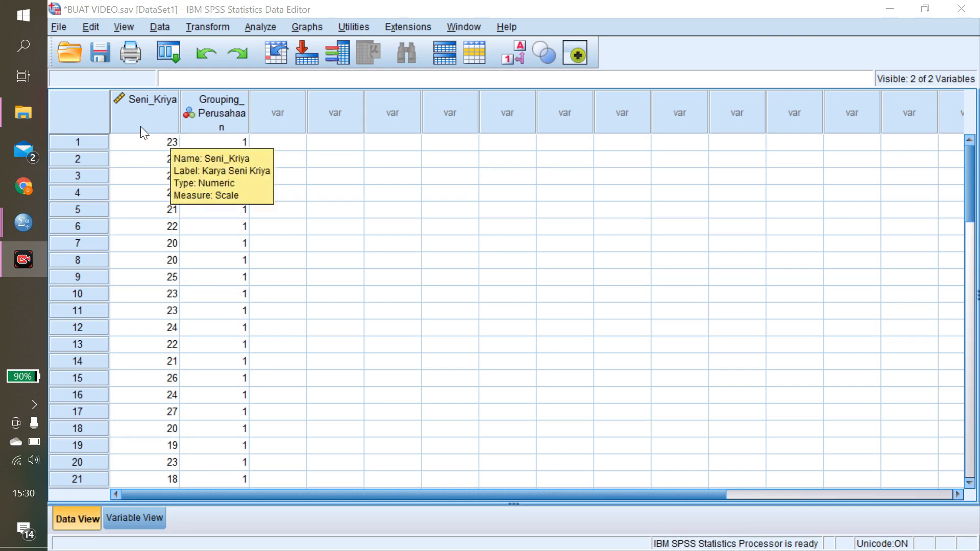
click(124, 122)
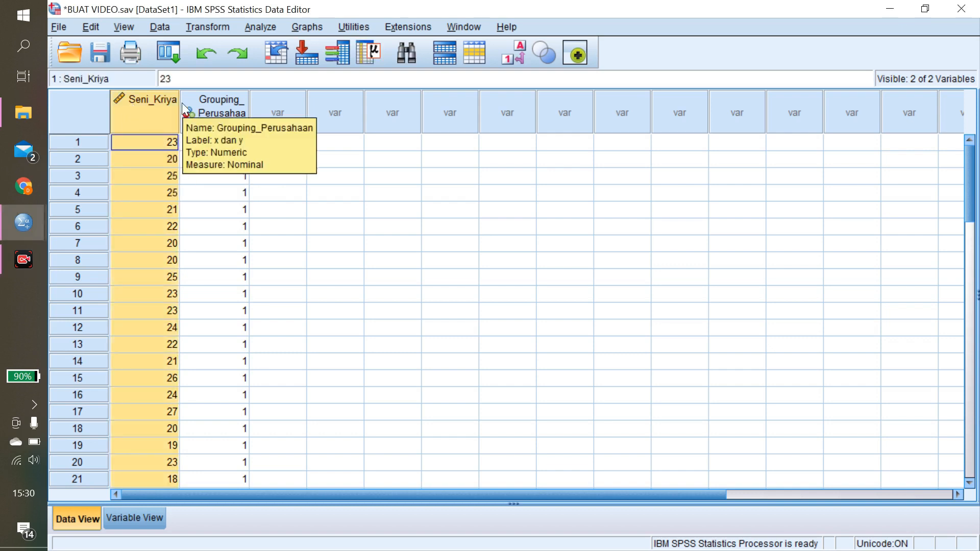
scroll(170, 151, down, 8)
scroll(170, 152, down, 4)
scroll(170, 151, up, 12)
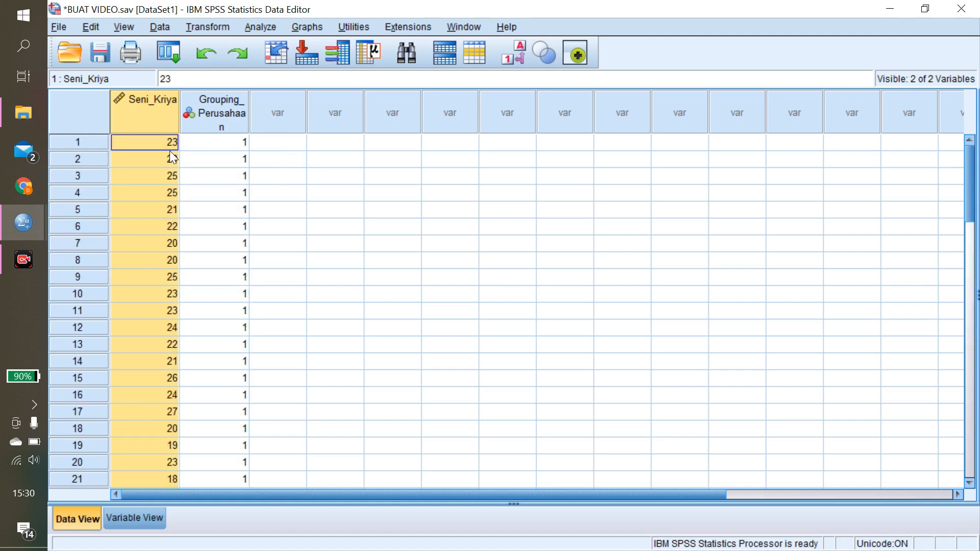
- Review the variable definitions and inspect both value labels assigned to Grouping_Perusahaan
click(152, 518)
drag(176, 79, 217, 79)
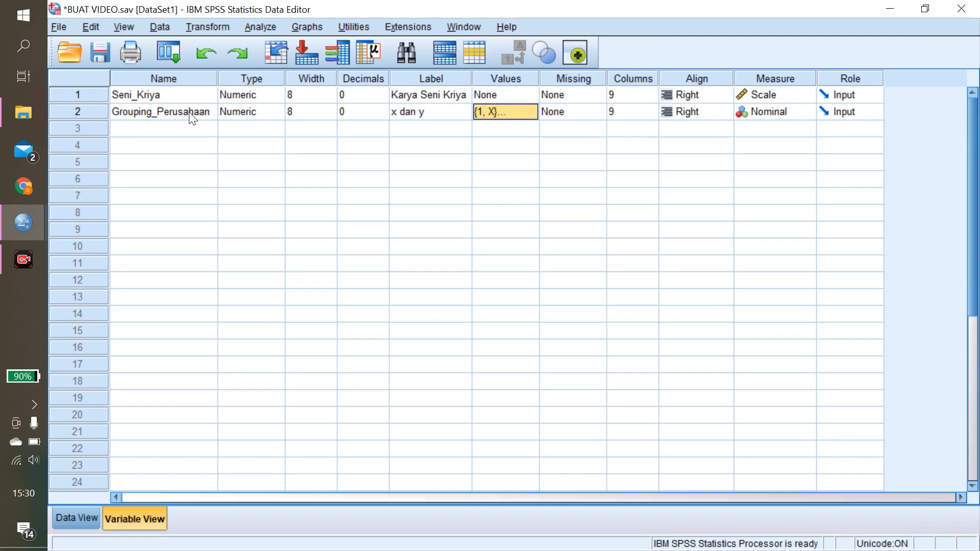
click(528, 113)
click(528, 113)
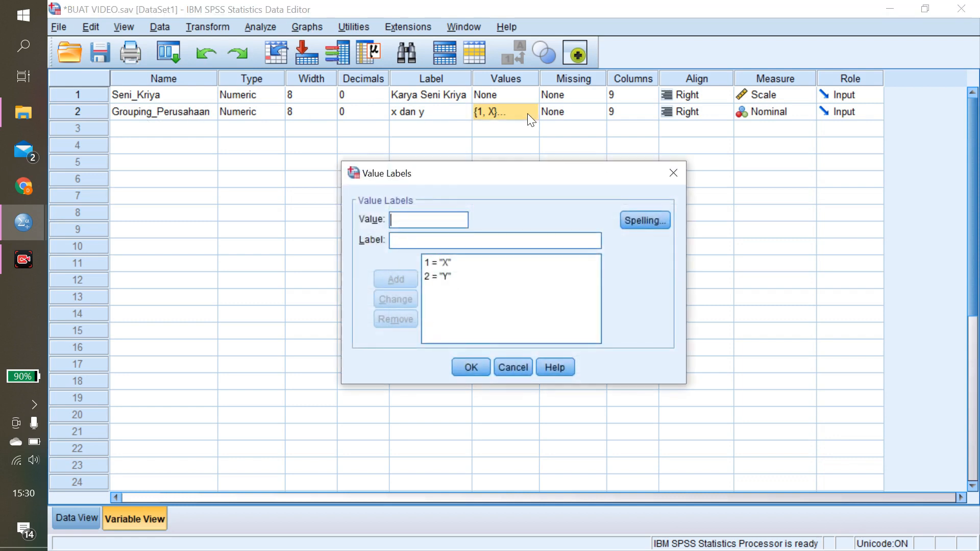
click(432, 263)
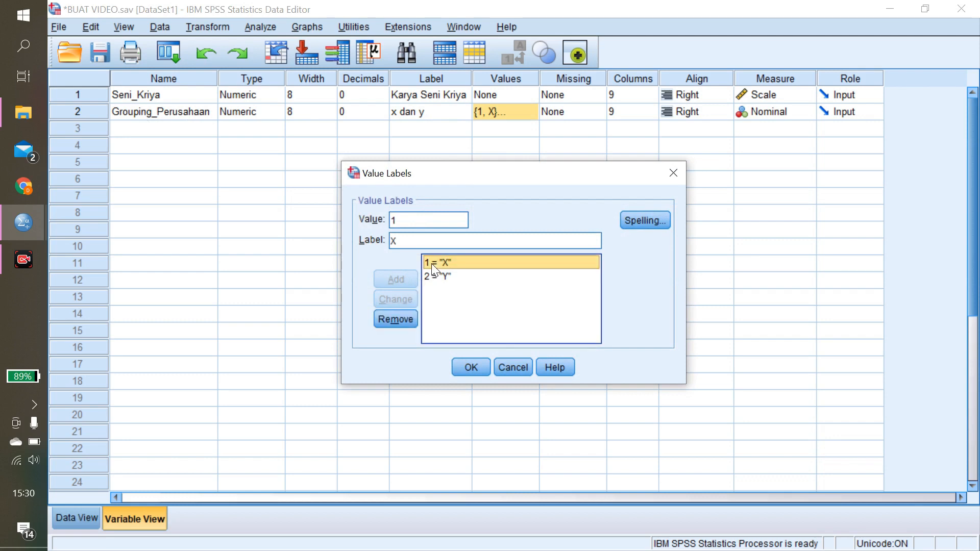
click(432, 278)
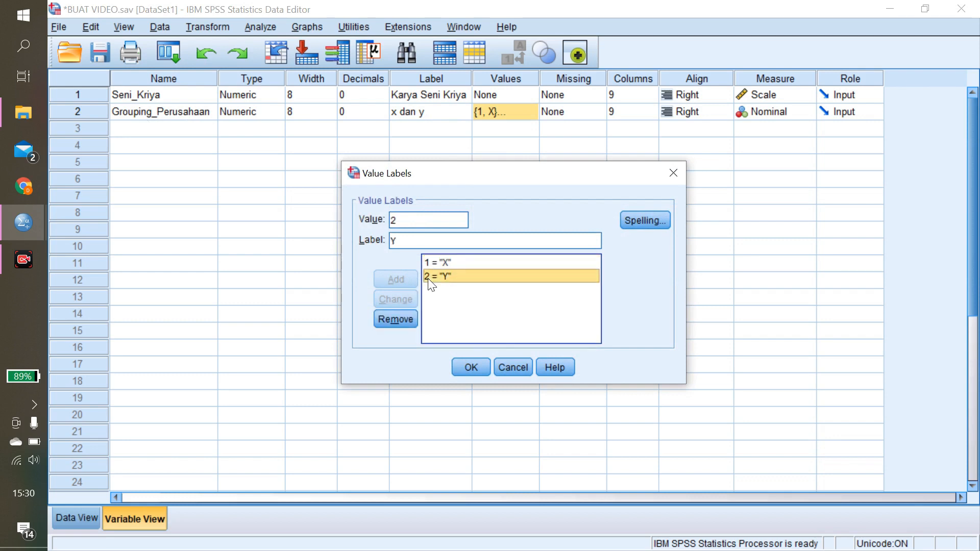
click(471, 367)
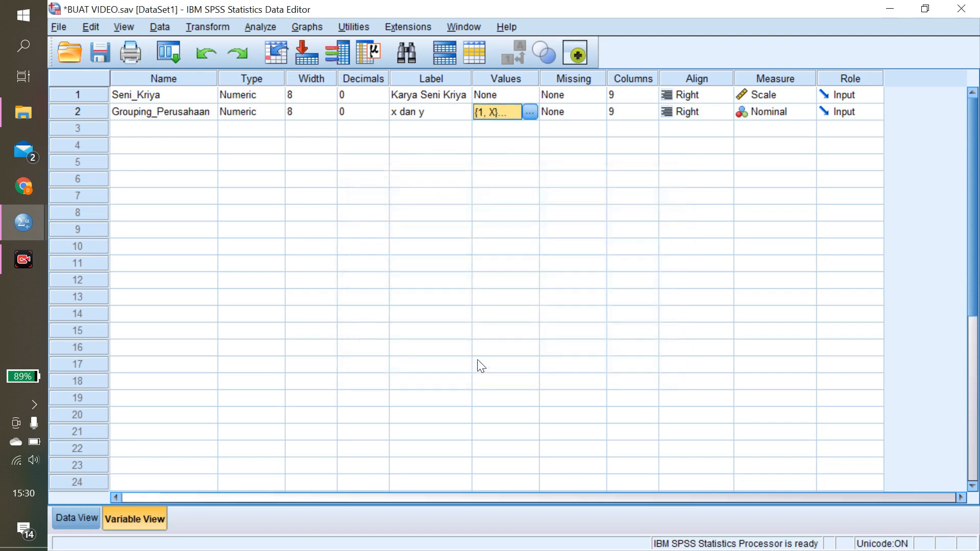
- Return to the data rows and check the Grouping_Perusahaan column by toggling the value labels on and back off
click(75, 525)
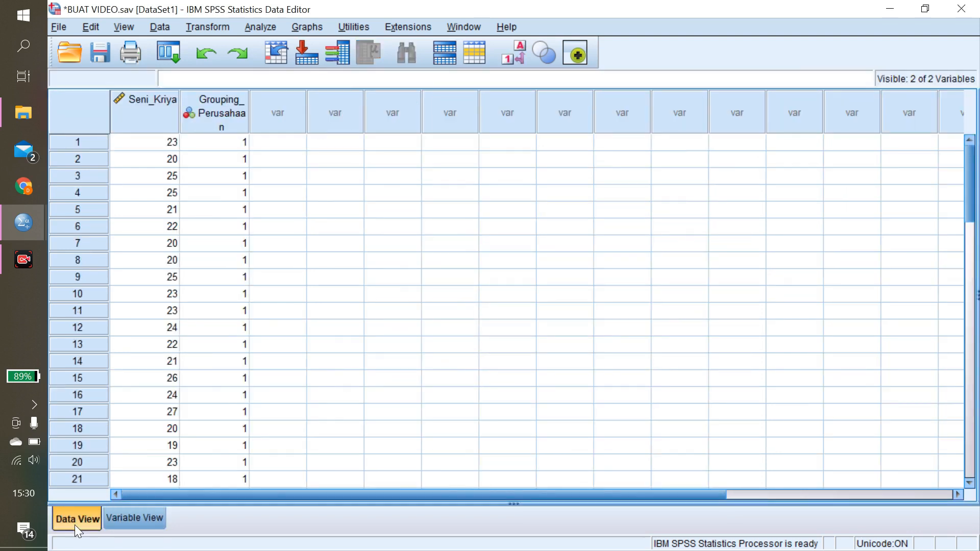
scroll(229, 128, down, 2)
scroll(229, 130, up, 2)
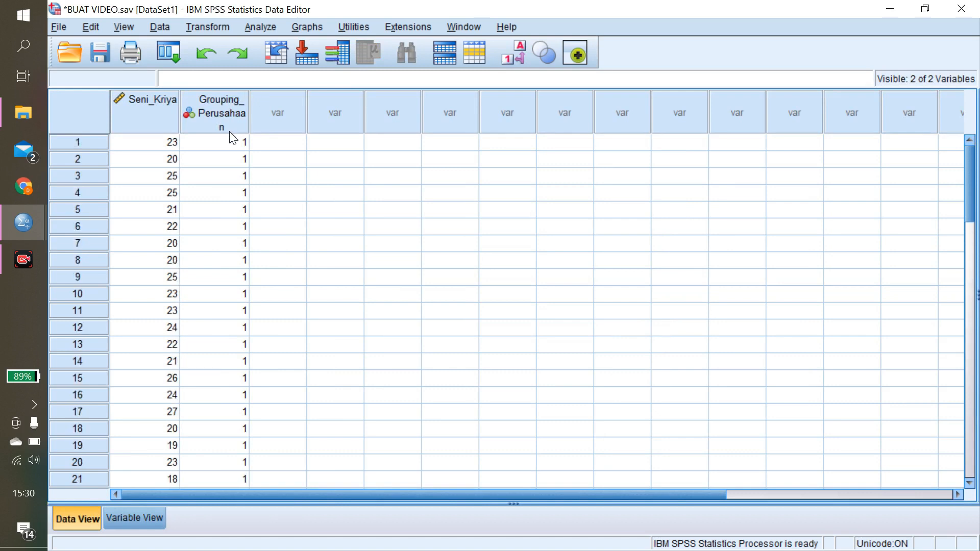
click(519, 54)
click(519, 52)
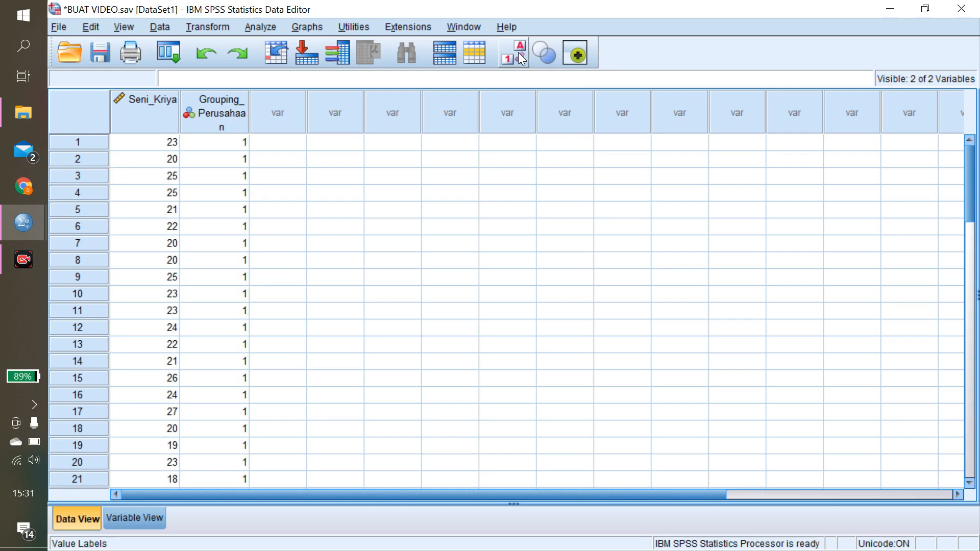
scroll(415, 161, down, 6)
scroll(415, 161, up, 6)
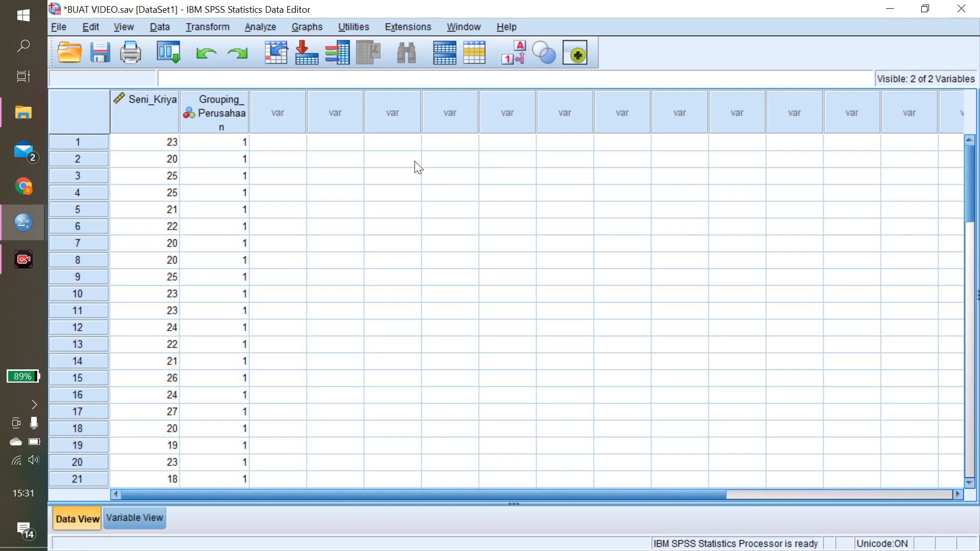
- Set up an Independent-Samples T Test with Karya Seni Kriya as the test variable and Grouping_Perusahaan as the grouping variable
click(277, 27)
mouse_move(319, 117)
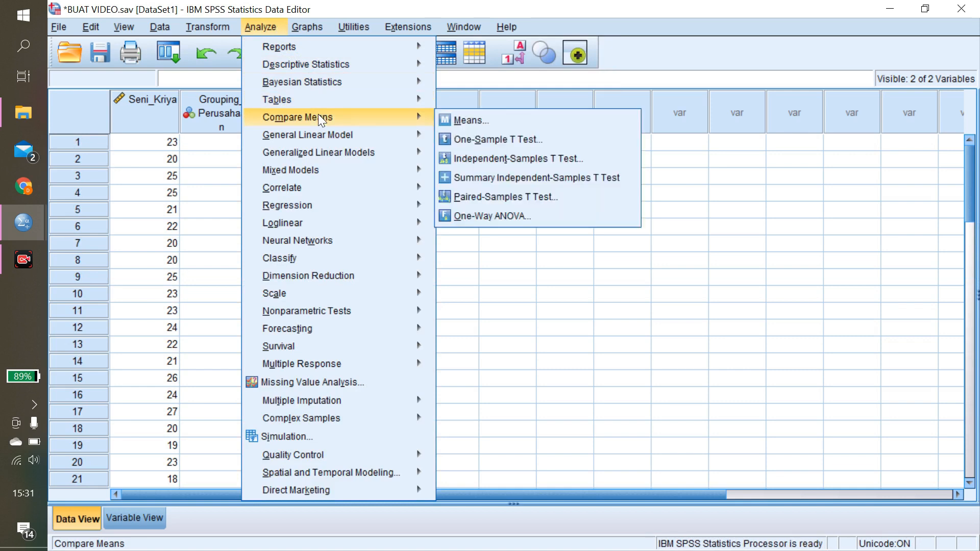
click(462, 160)
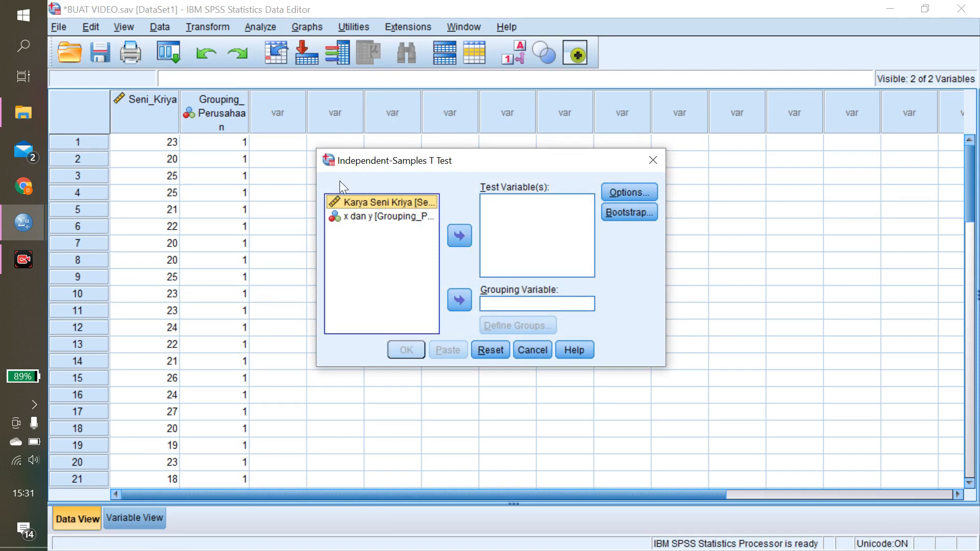
click(459, 235)
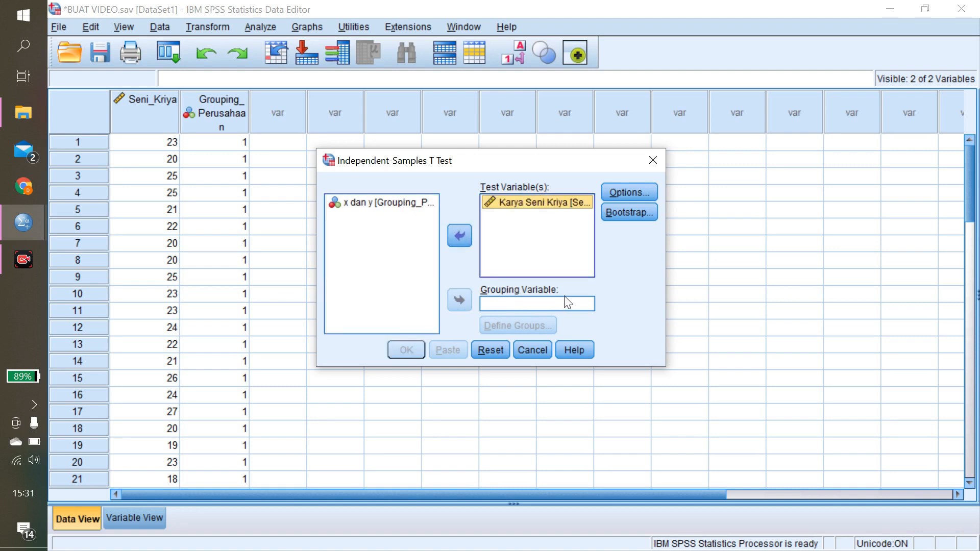
click(403, 204)
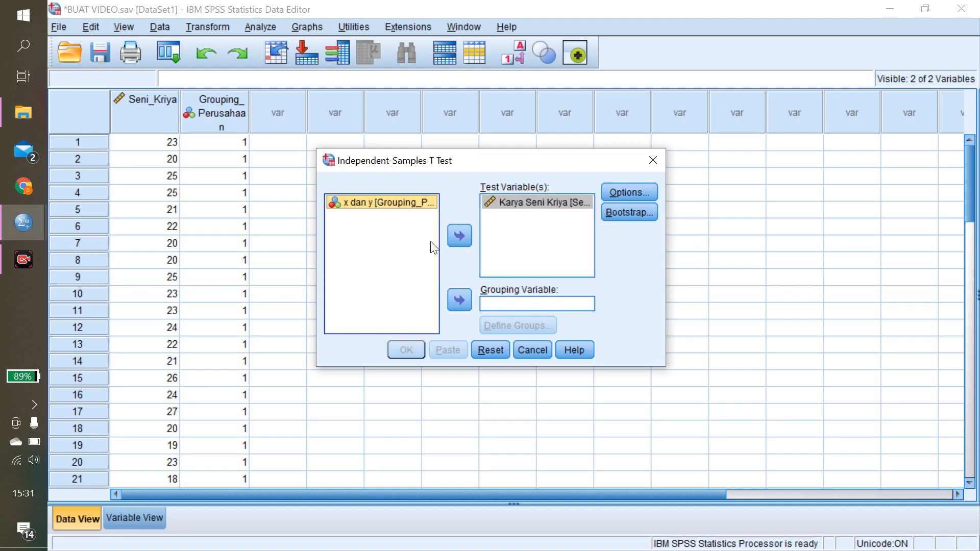
click(460, 301)
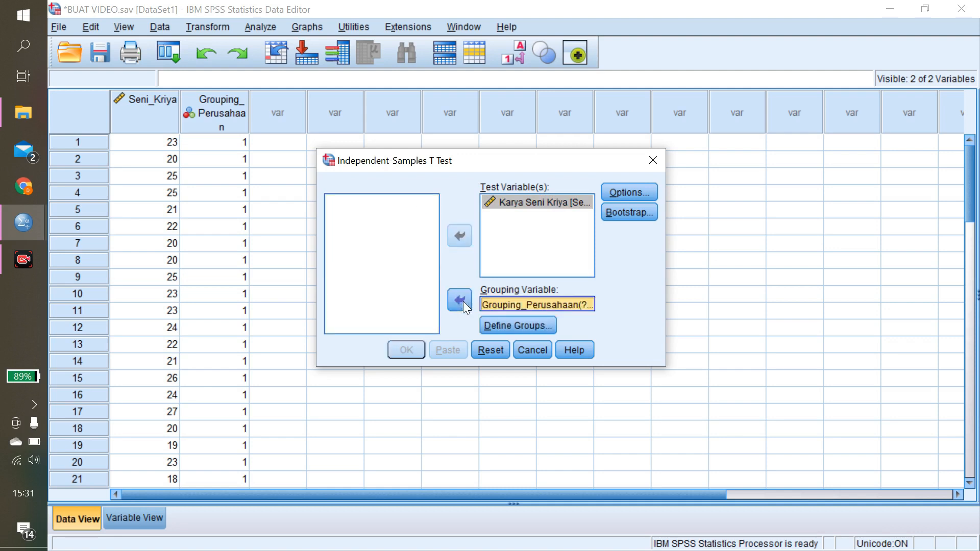
- Define the groups of Grouping_Perusahaan with specified values 1 for Group 1 and 2 for Group 2
click(505, 330)
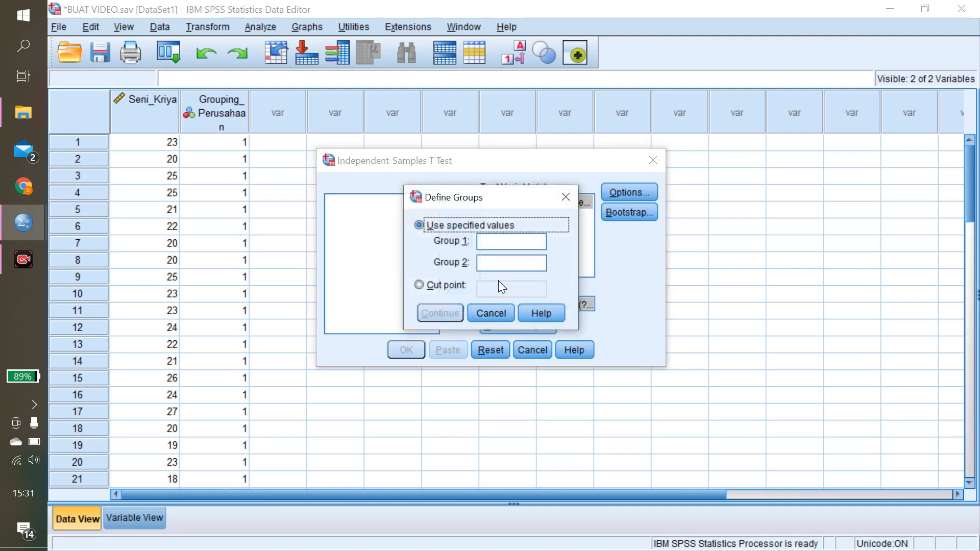
click(488, 243)
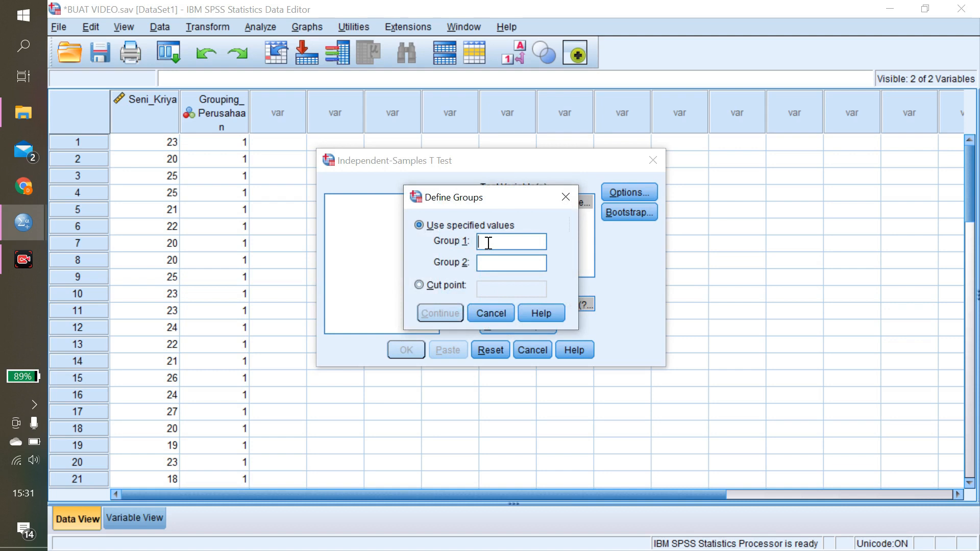
text(1)
click(492, 262)
text(2)
click(455, 313)
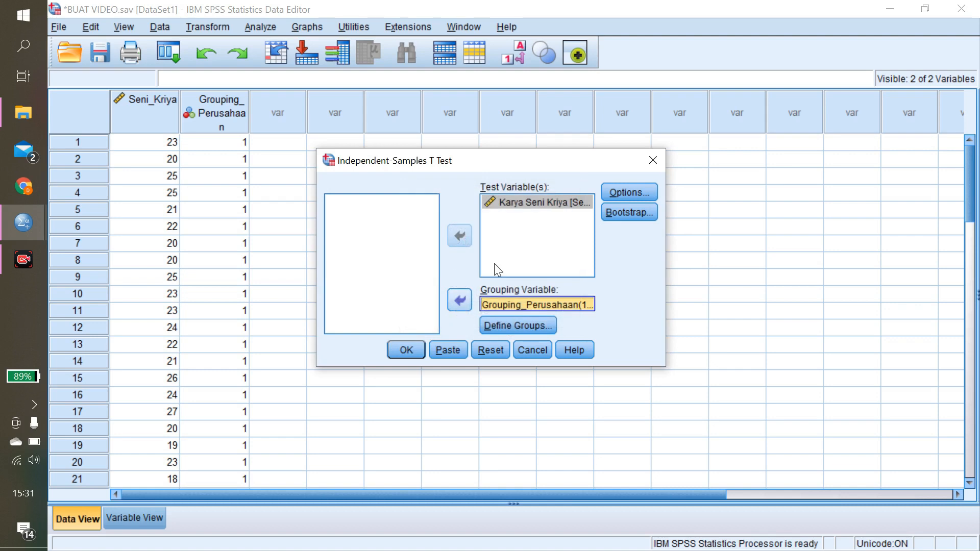
- Keep the confidence interval percentage at 95, run the t test and view the full width of the output tables
click(626, 193)
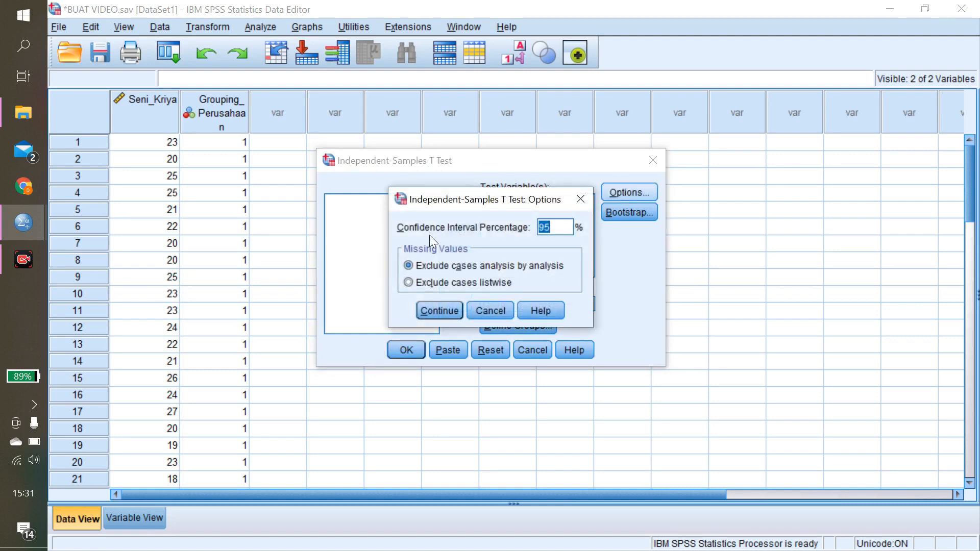
click(550, 231)
click(437, 310)
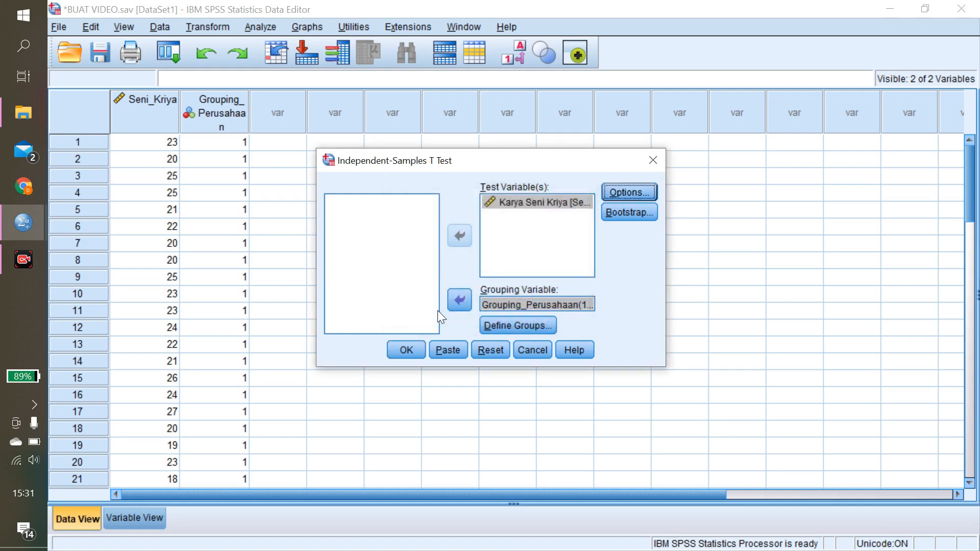
click(405, 350)
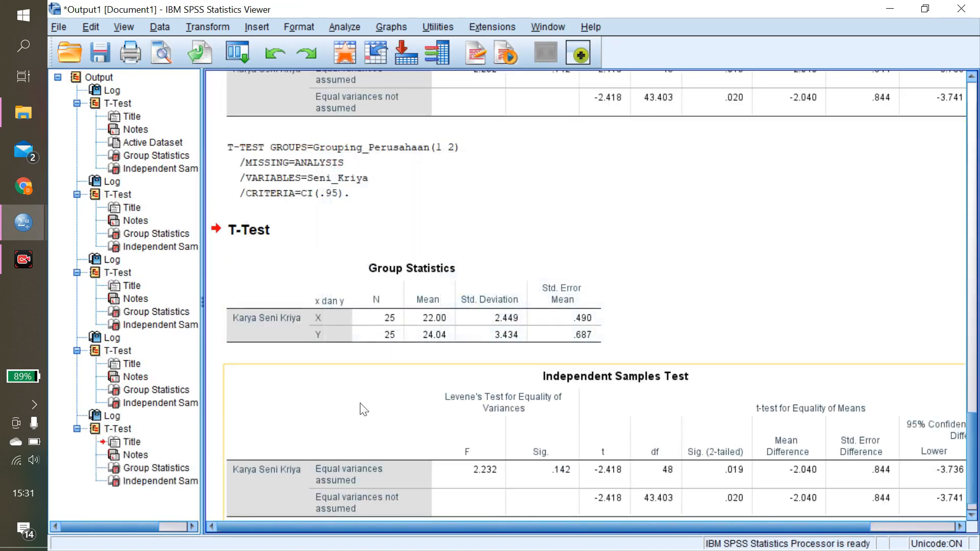
drag(244, 528, 374, 538)
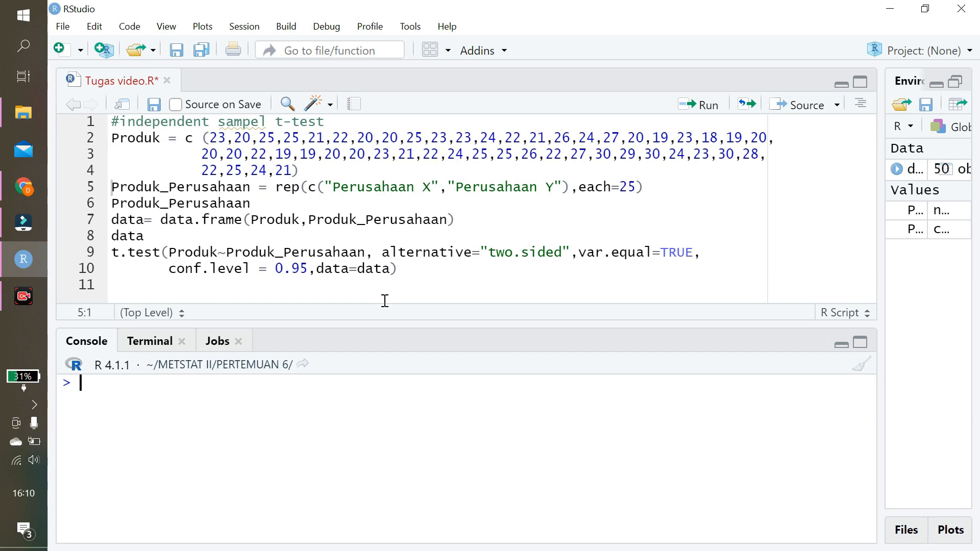
- In RStudio, run the script lines that assign the production values to the Produk vector
drag(187, 139, 301, 171)
click(152, 139)
click(304, 171)
click(688, 106)
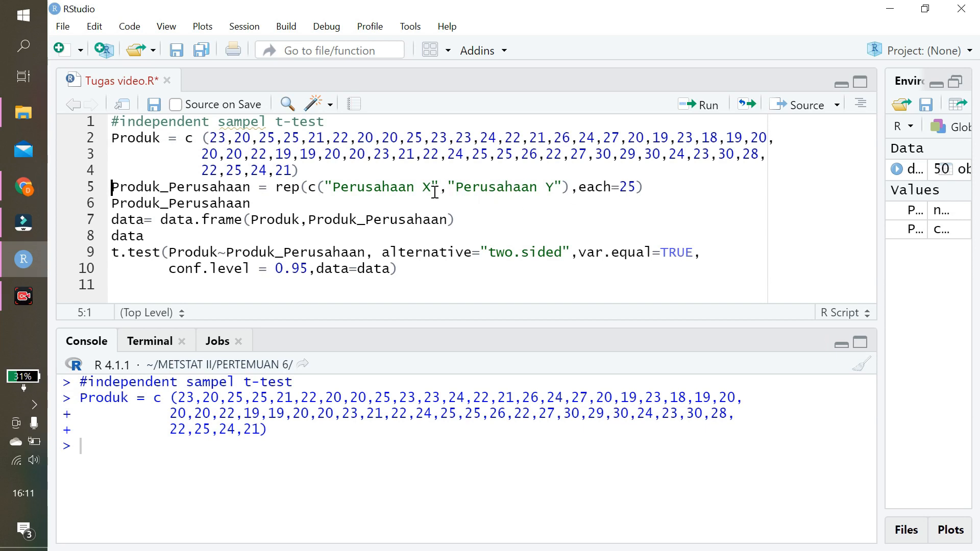
- Run the line that builds Produk_Perusahaan by repeating "Perusahaan X" and "Perusahaan Y" 25 times each
click(490, 190)
click(644, 187)
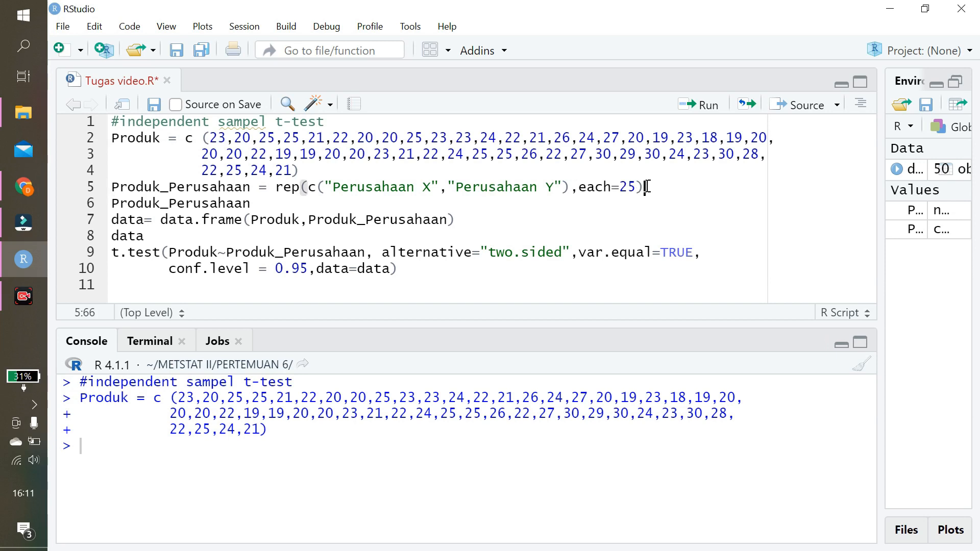
click(692, 107)
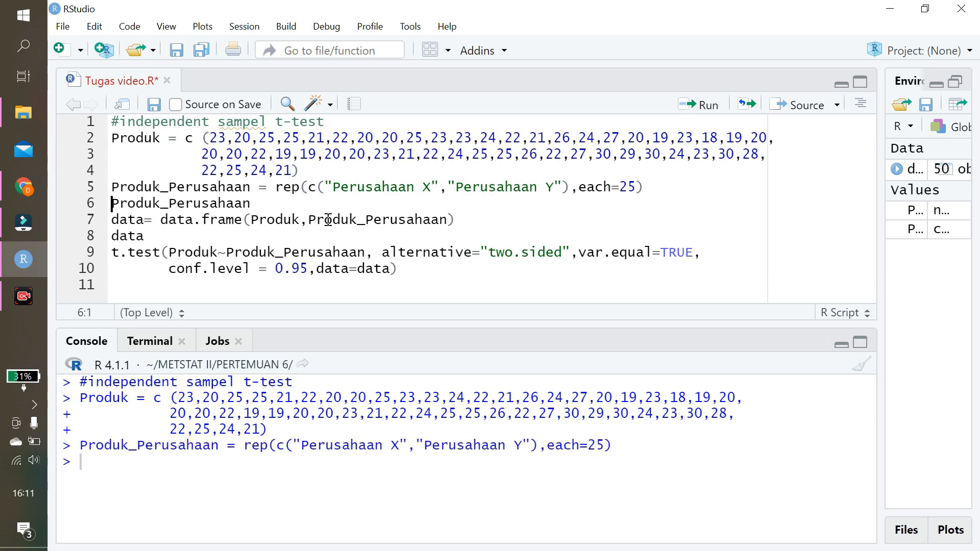
- Print the Produk_Perusahaan vector in the console and review all its group labels
click(698, 107)
scroll(173, 434, up, 1)
scroll(174, 434, down, 1)
drag(107, 384, 370, 508)
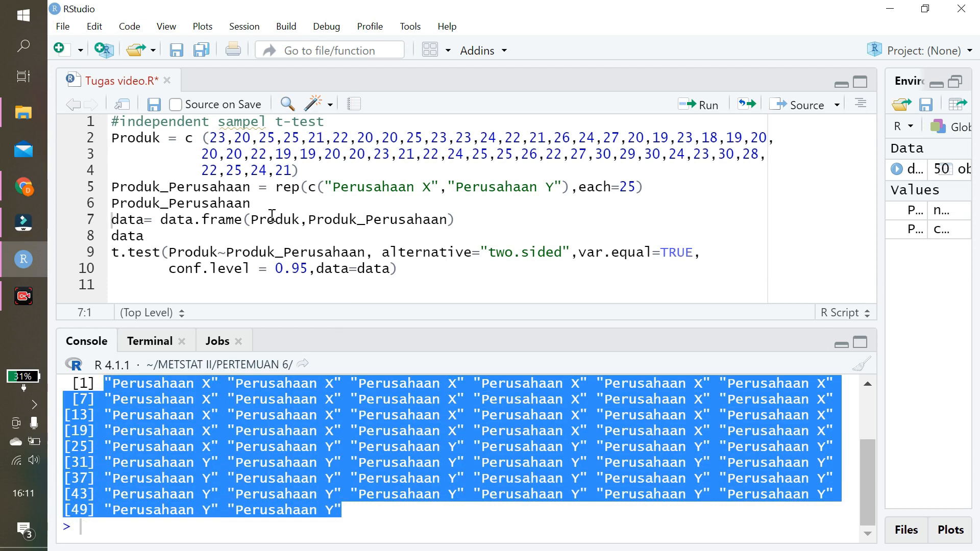
- Run the line that combines Produk and Produk_Perusahaan into a data frame called data
click(110, 219)
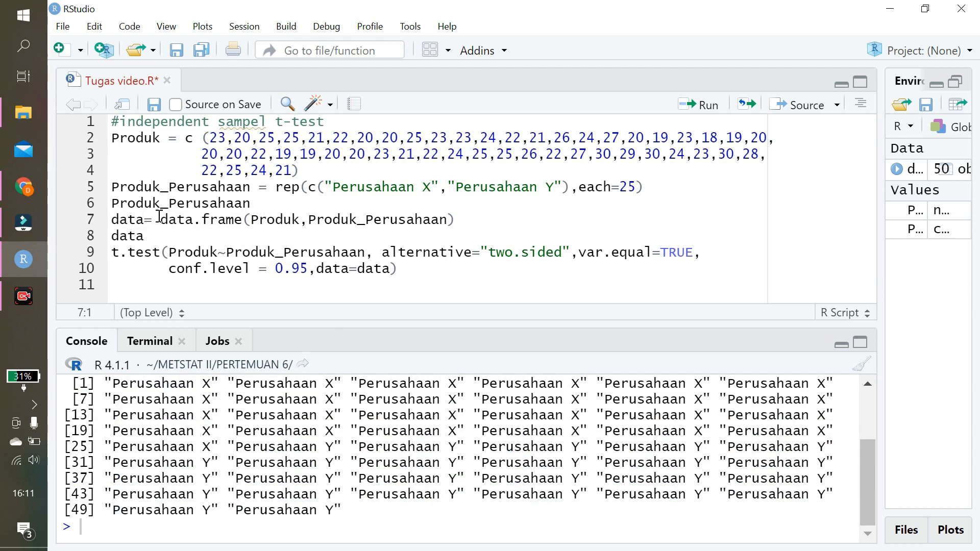
mouse_move(164, 219)
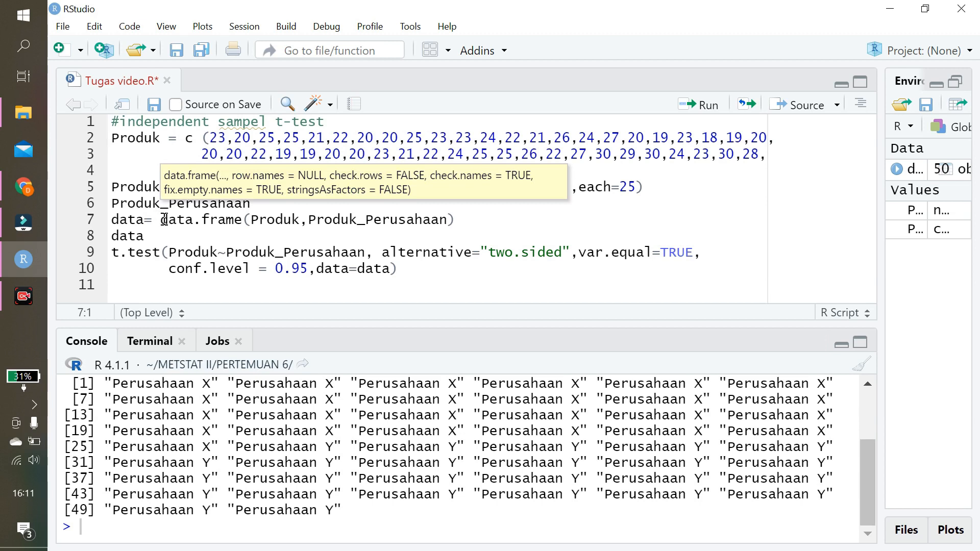
drag(162, 219, 460, 225)
click(462, 219)
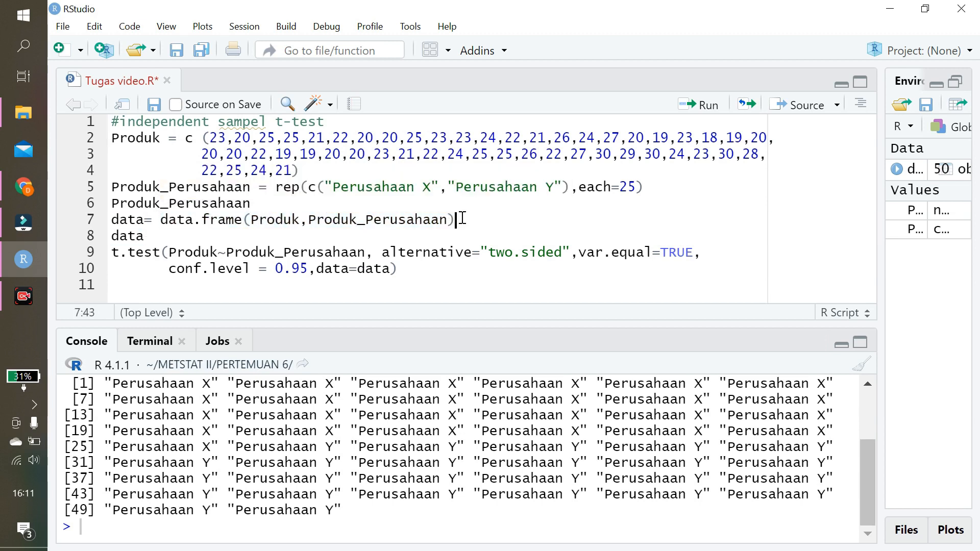
click(709, 105)
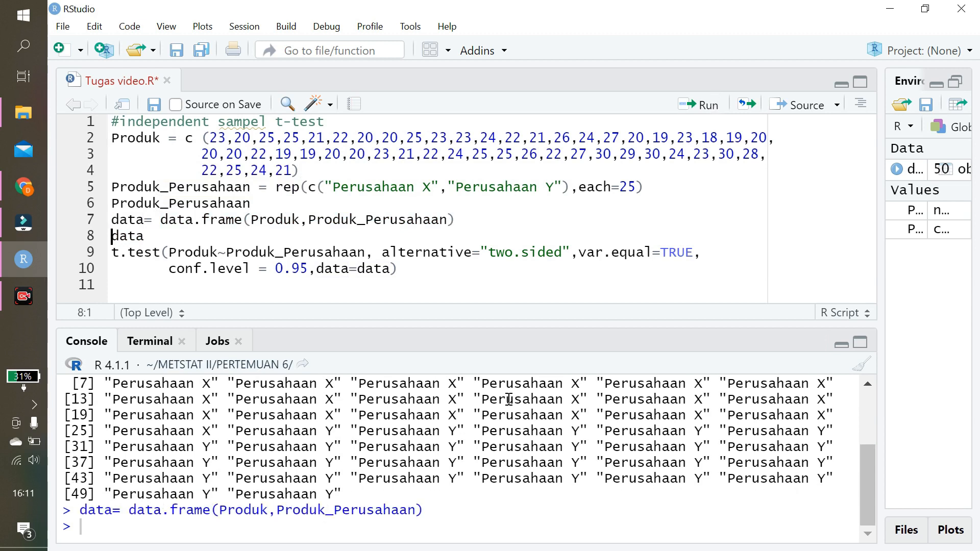
- Print the data data frame in the console and review its rows from the column headers through the last entry
click(709, 106)
scroll(313, 449, up, 5)
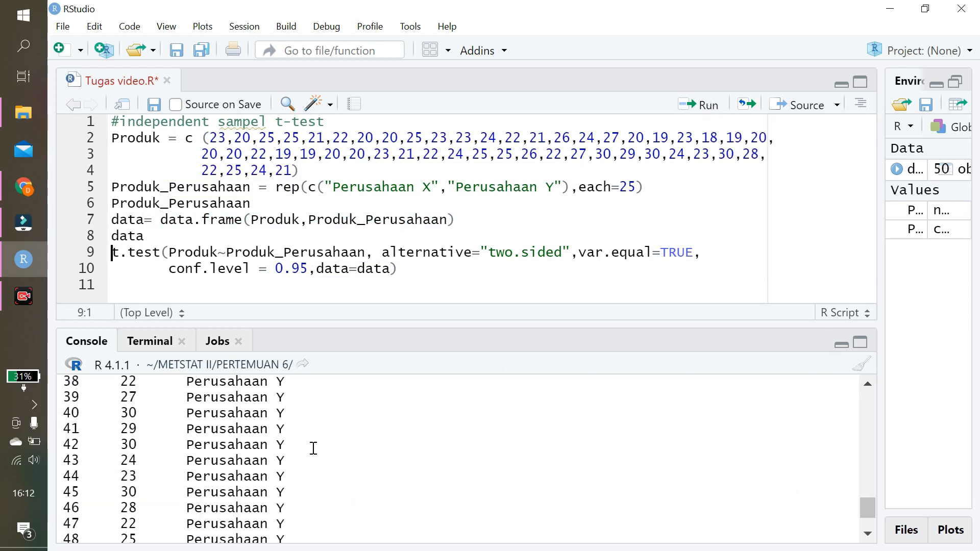
scroll(313, 449, up, 10)
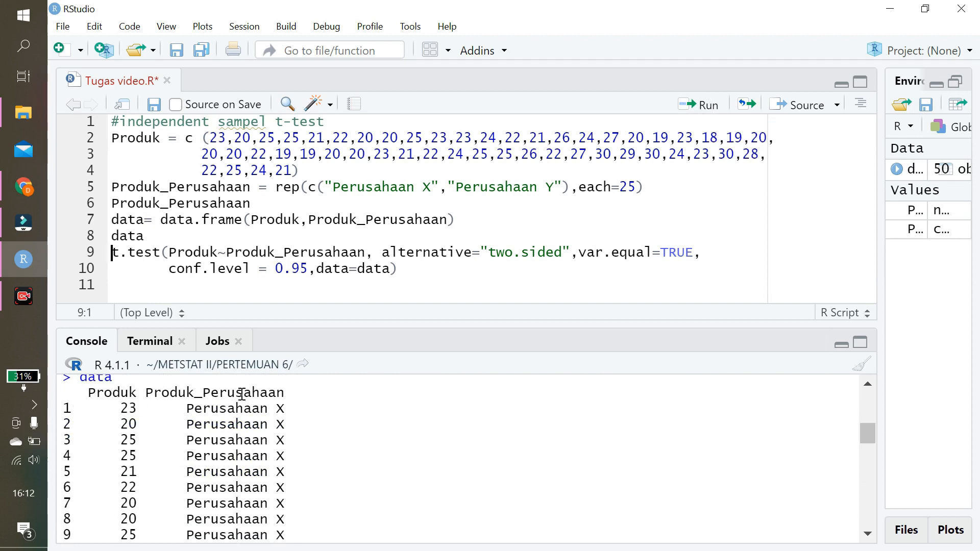
scroll(247, 411, down, 5)
scroll(247, 412, down, 8)
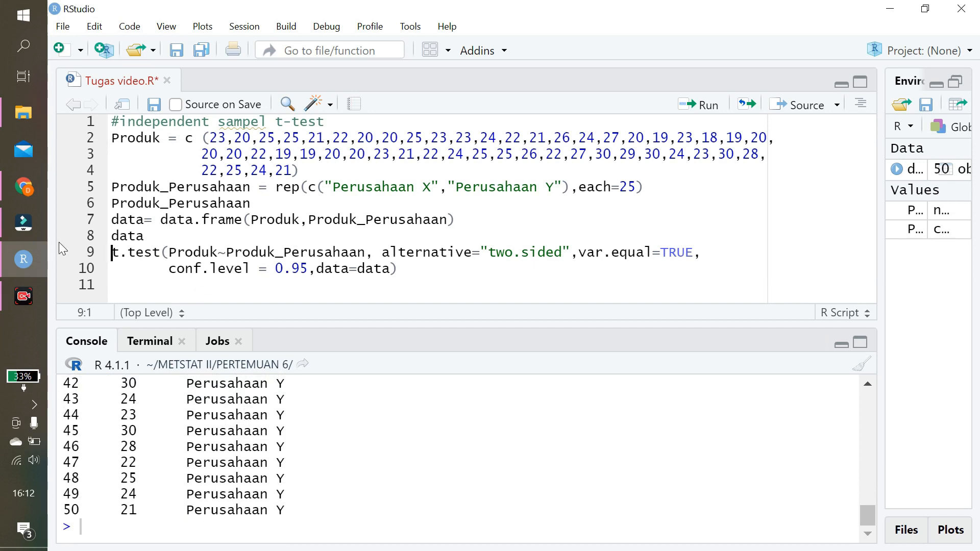
- Highlight the alternative="two.sided", var.equal=TRUE and conf.level = 0.95 arguments of the t.test call one after another
drag(170, 252, 570, 248)
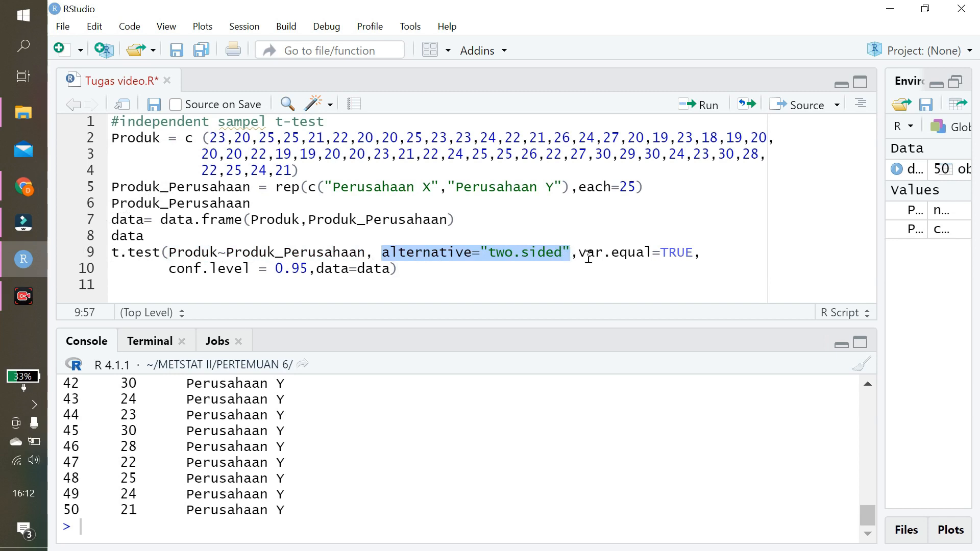
drag(578, 252, 694, 253)
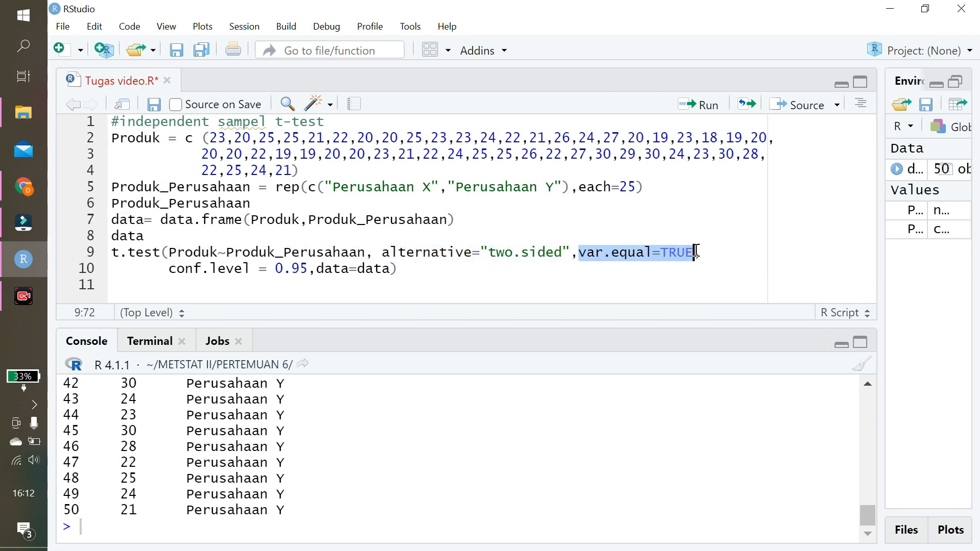
drag(176, 269, 309, 270)
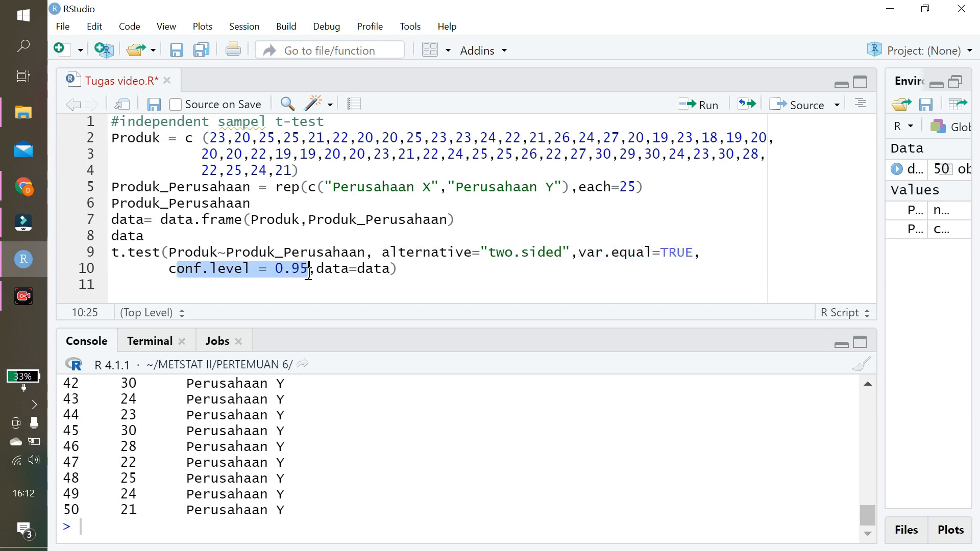
- Run the t.test of Produk by Produk_Perusahaan on data and highlight the 95 percent confidence interval limits in the console output
click(404, 270)
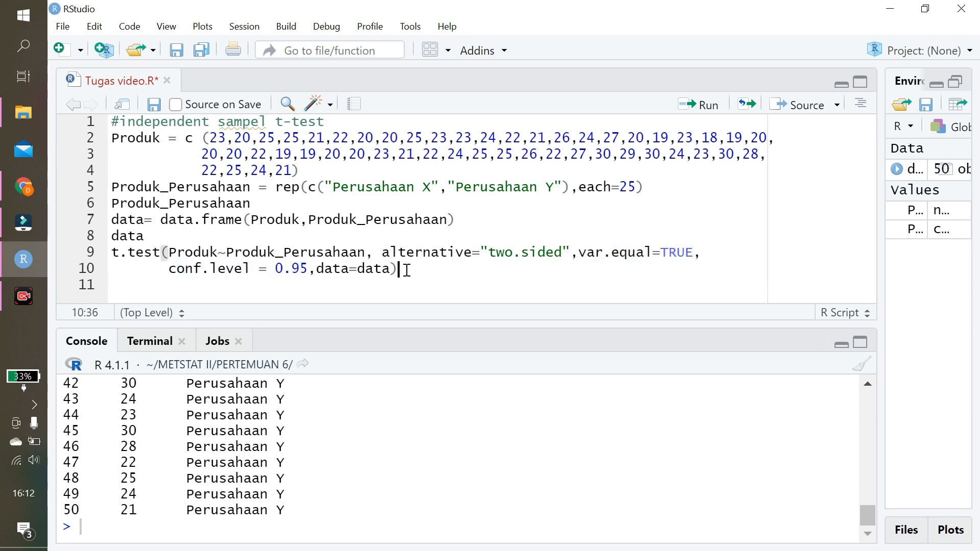
click(688, 107)
scroll(167, 445, up, 1)
scroll(167, 445, down, 1)
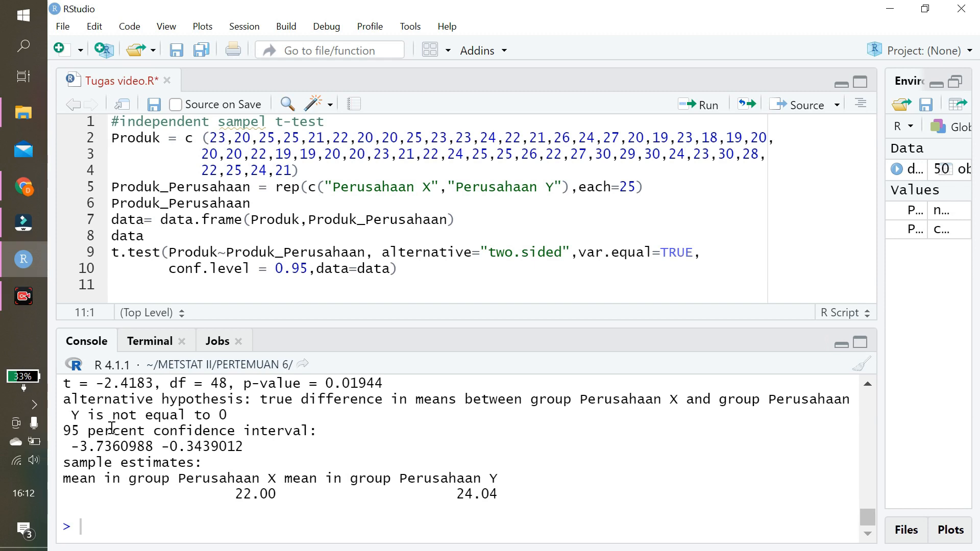
drag(72, 446, 250, 449)
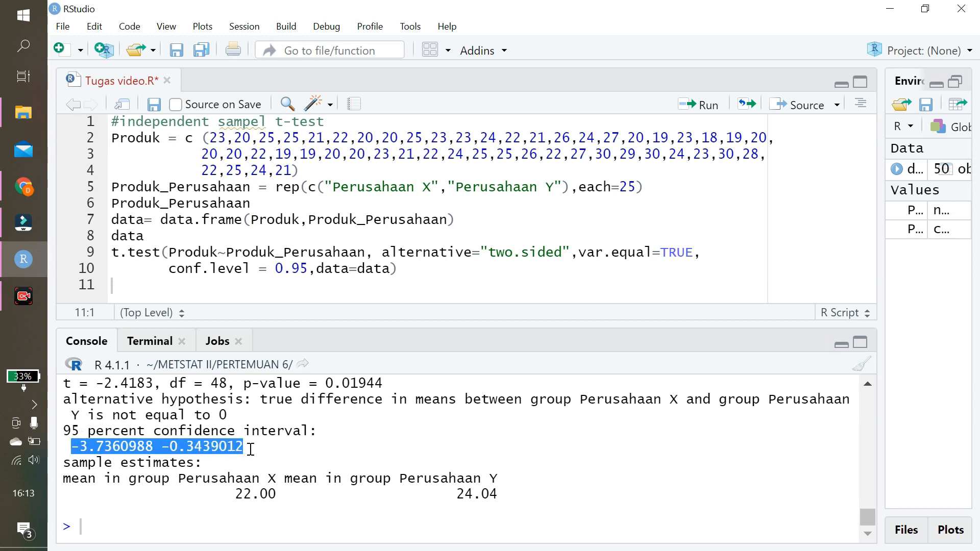